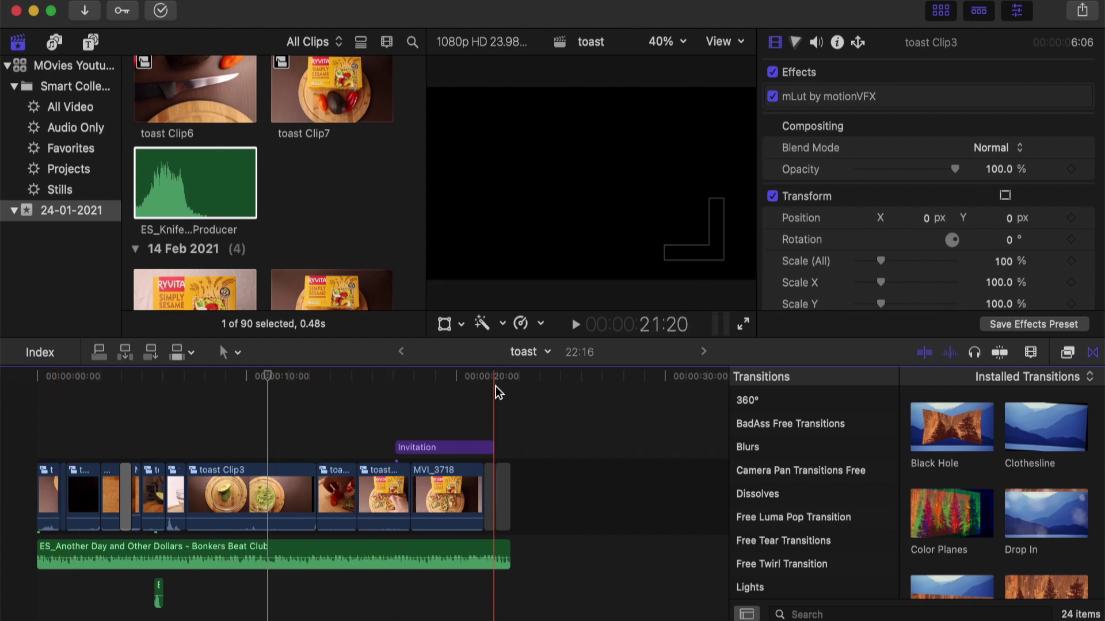
Glance at the media import window and share destination preferences, then dismiss both
left_click(85, 13)
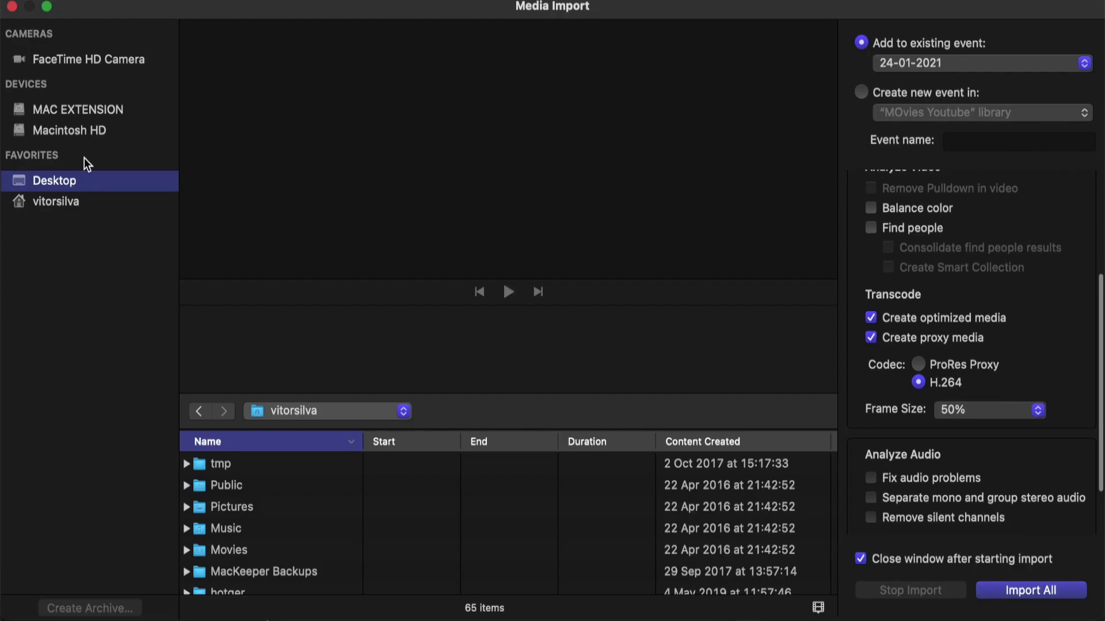
key("Escape")
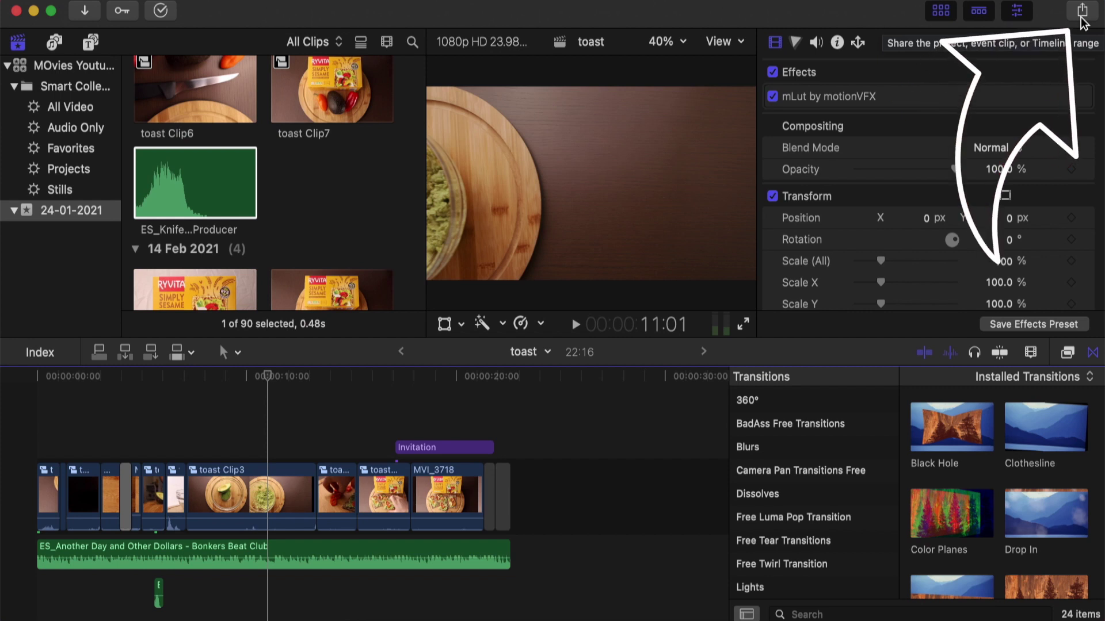
left_click(1081, 13)
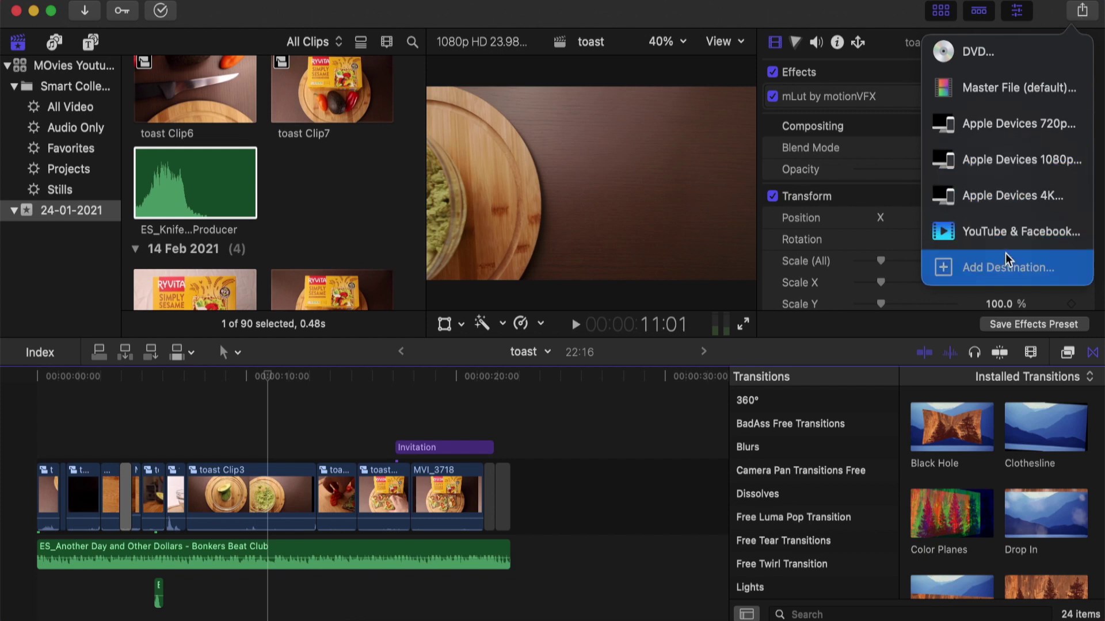
left_click(1009, 268)
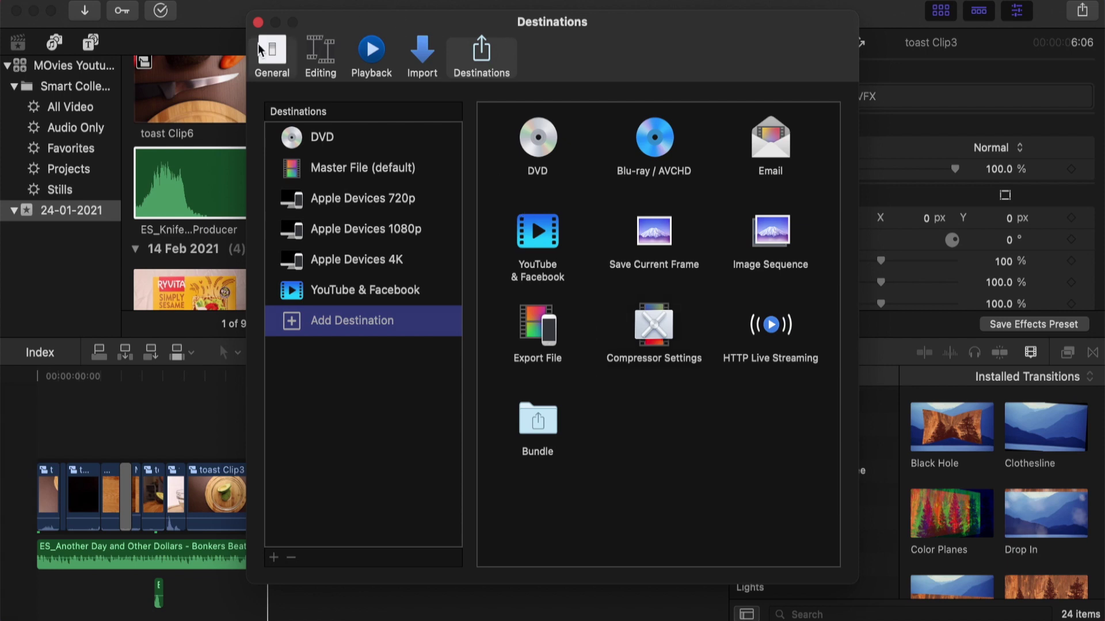
left_click(258, 23)
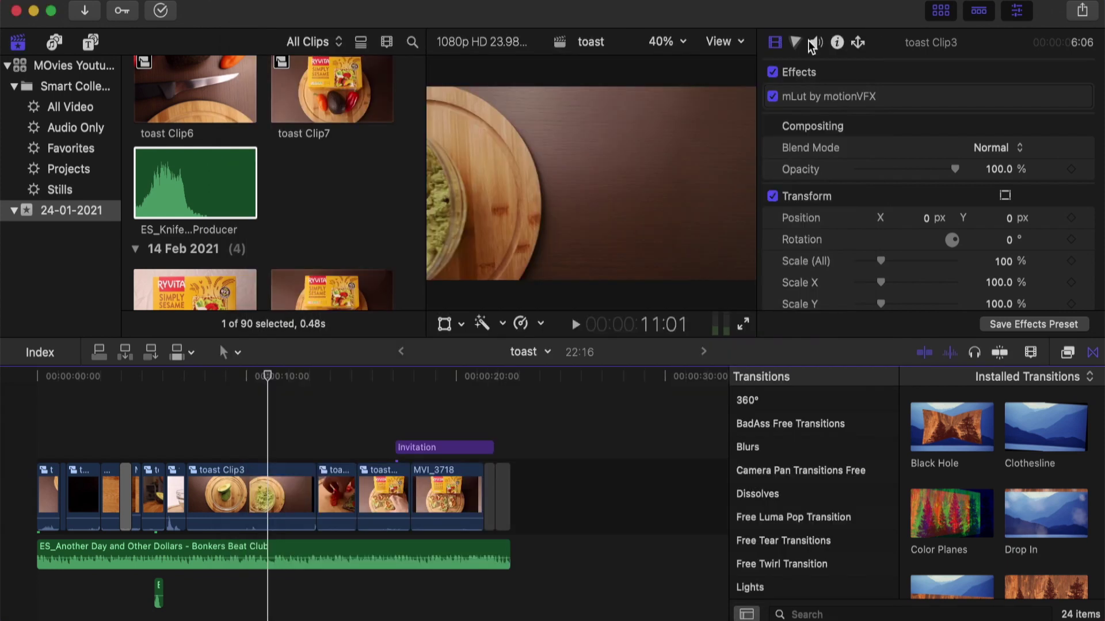
Start a Share > Master File export and select the whole video description text
left_click(1082, 13)
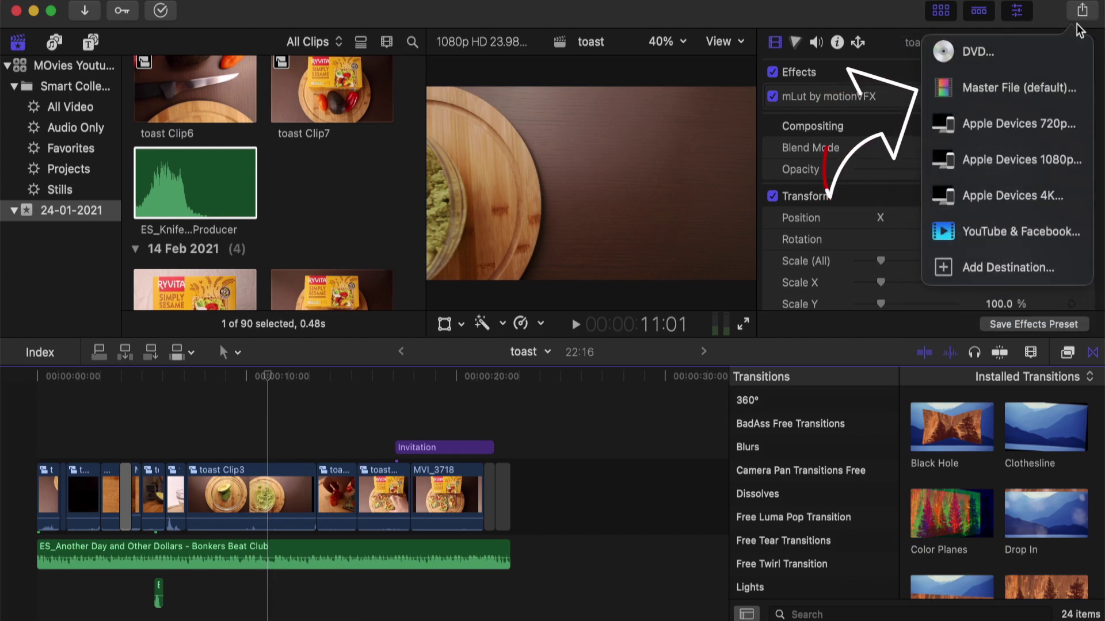
left_click(1052, 90)
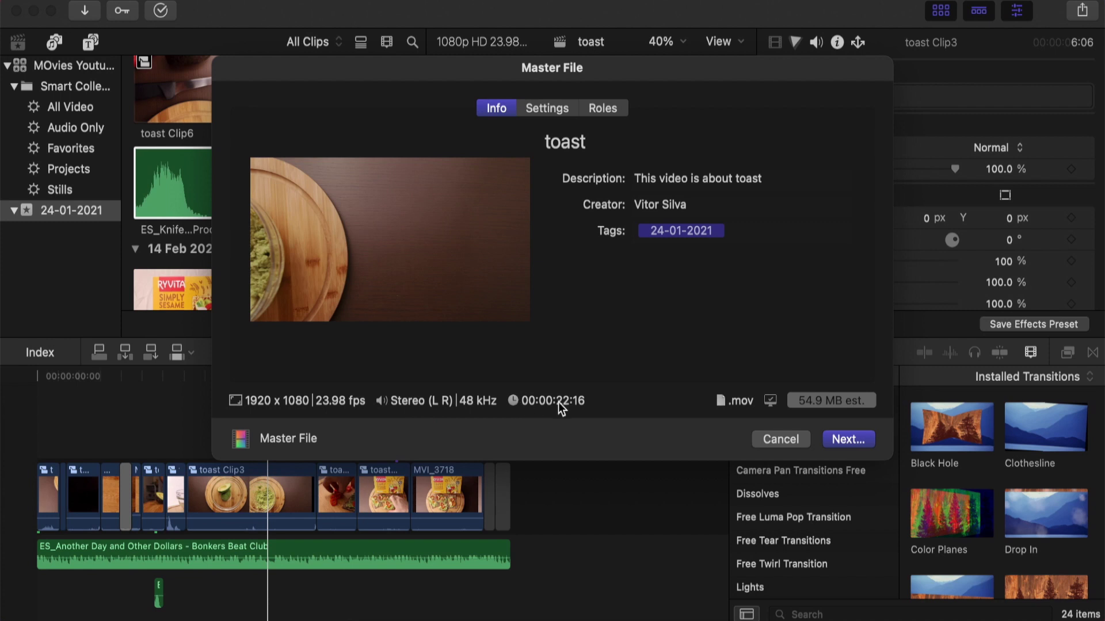
left_click(645, 181)
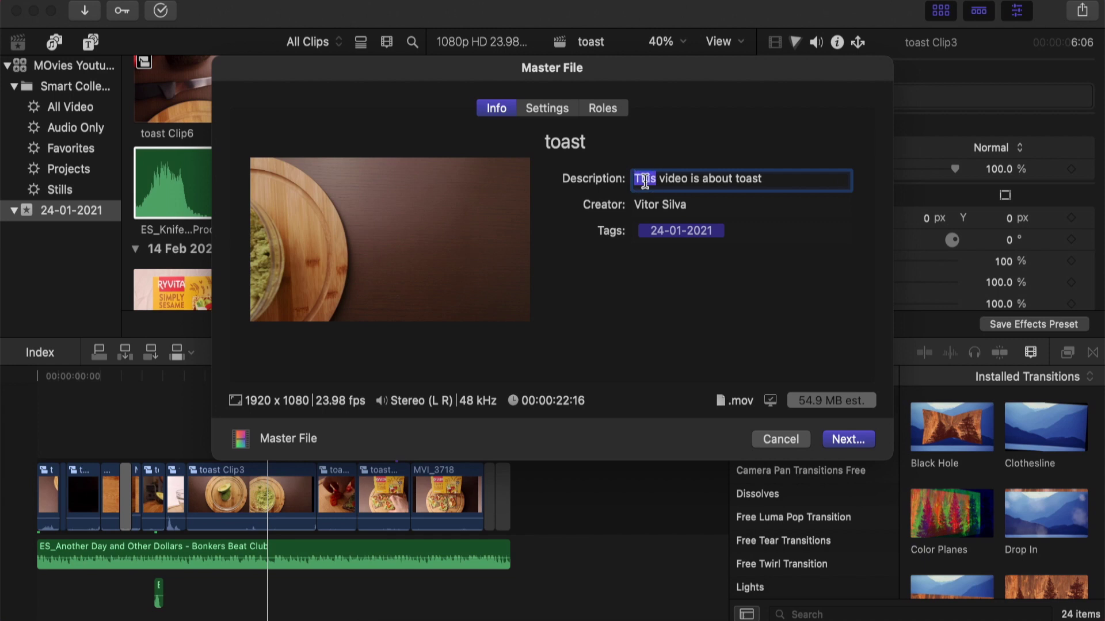
triple_click(643, 182)
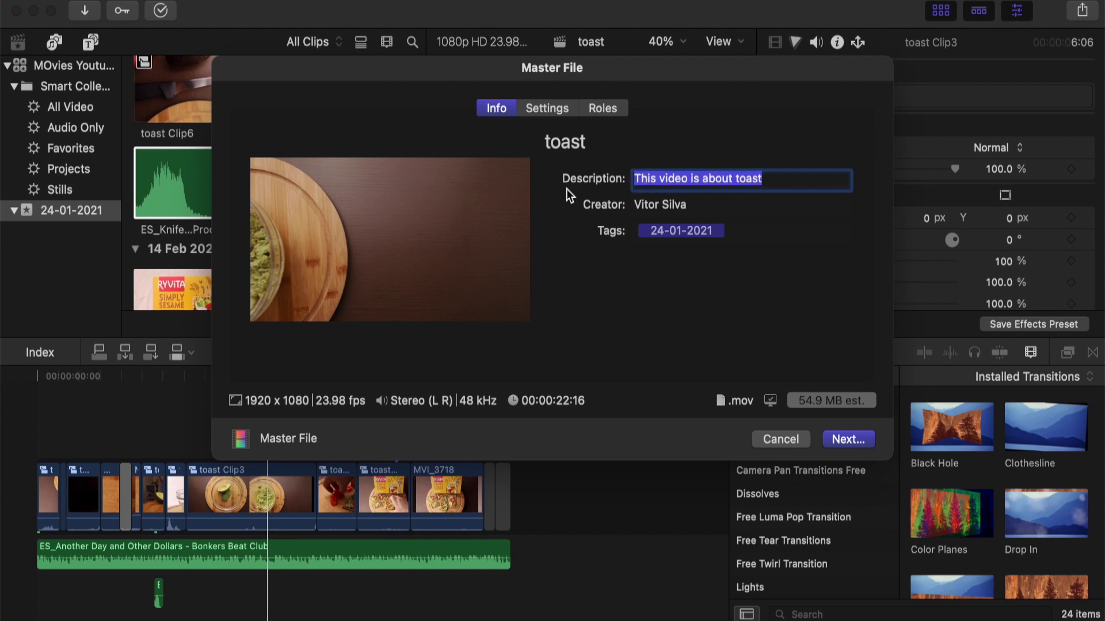
left_click(548, 110)
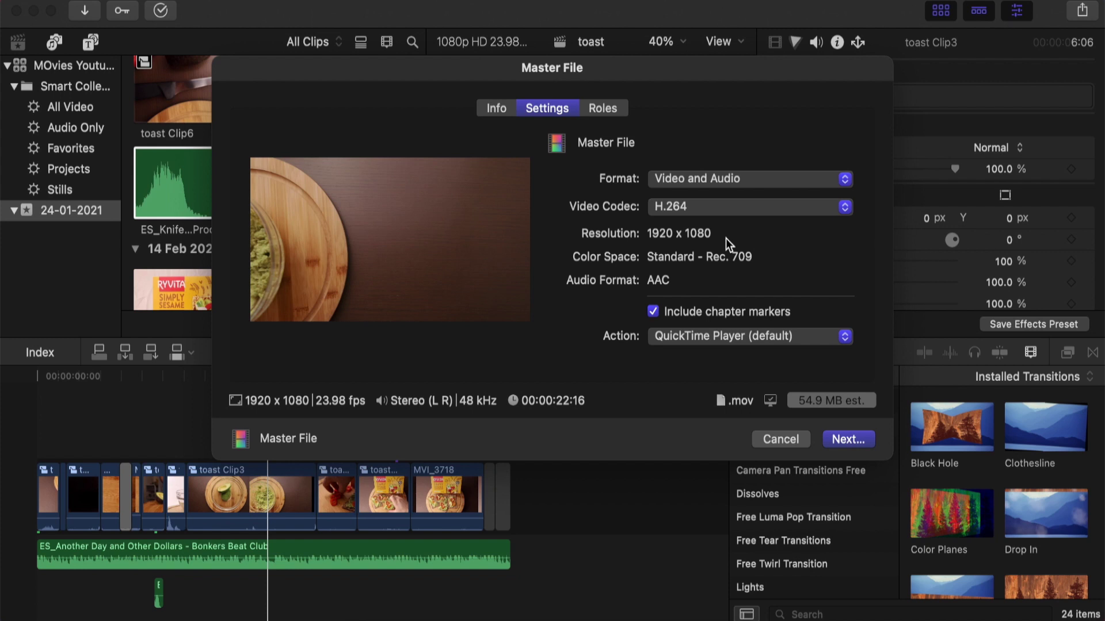
left_click(714, 210)
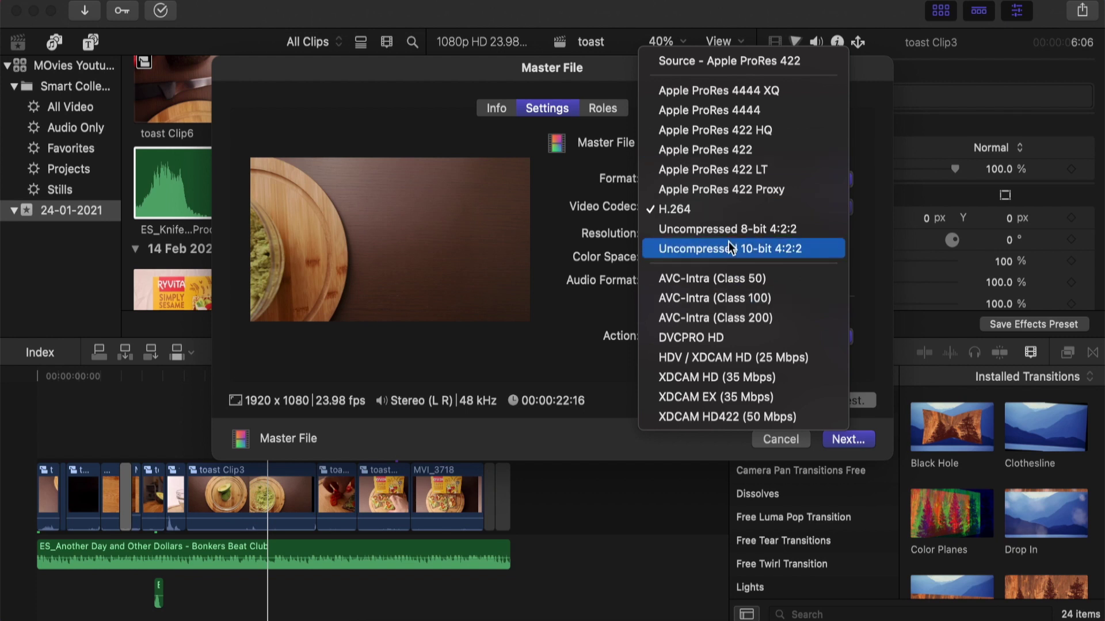
left_click(730, 151)
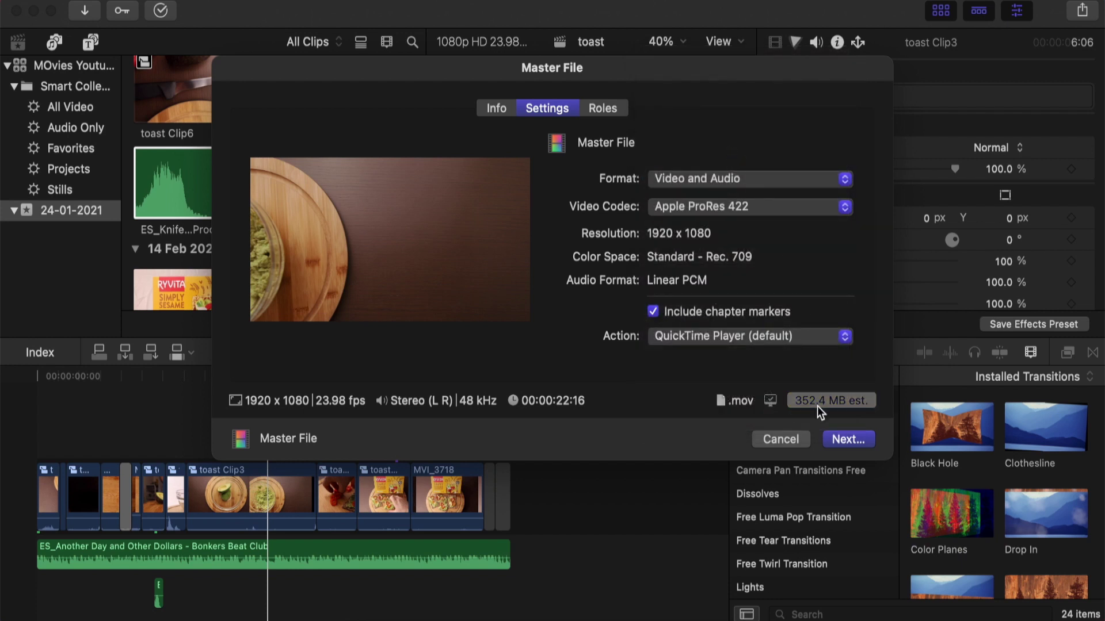
left_click(718, 212)
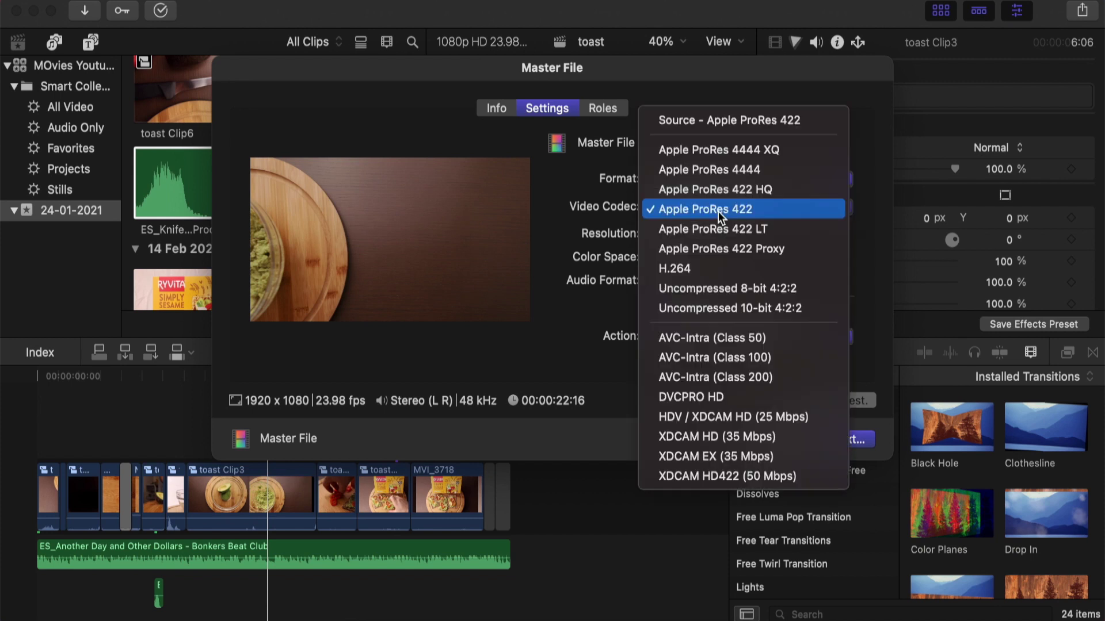
left_click(721, 251)
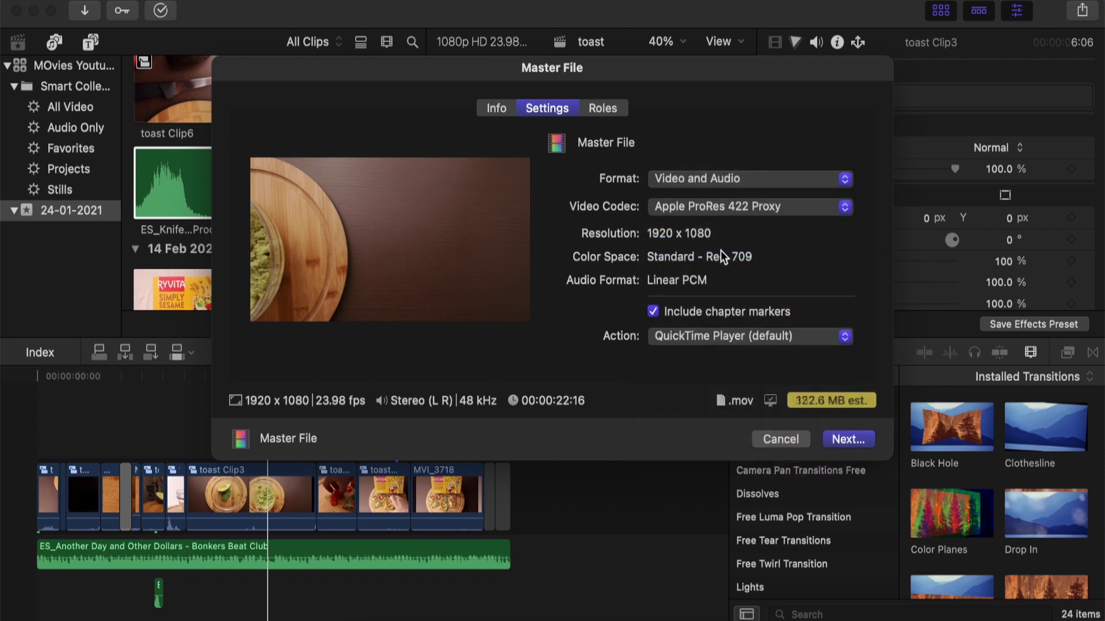
left_click(751, 211)
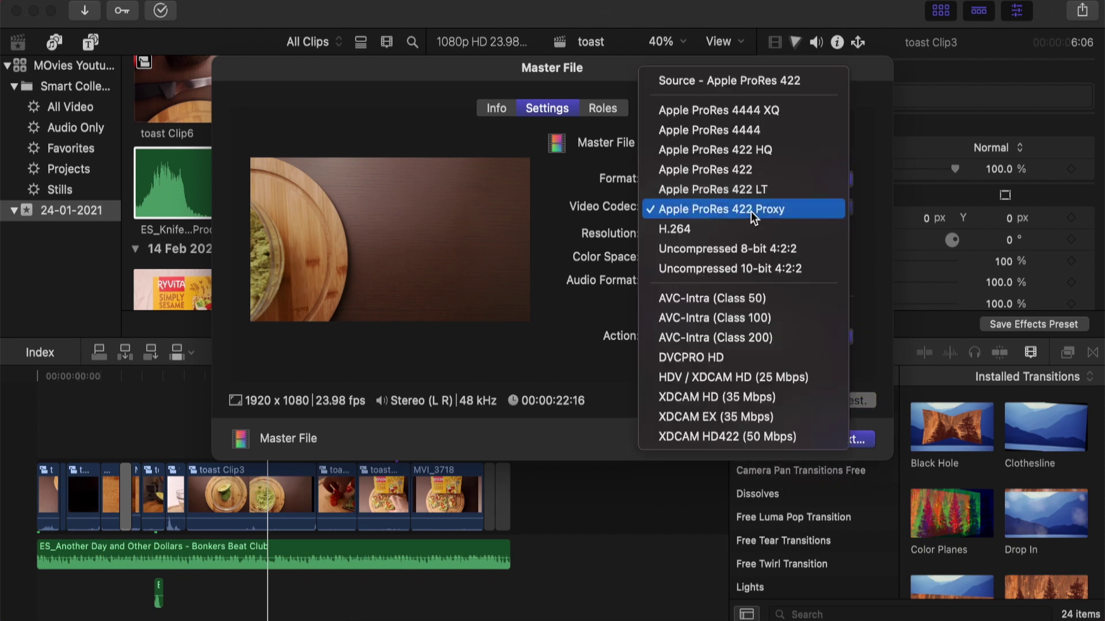
left_click(751, 231)
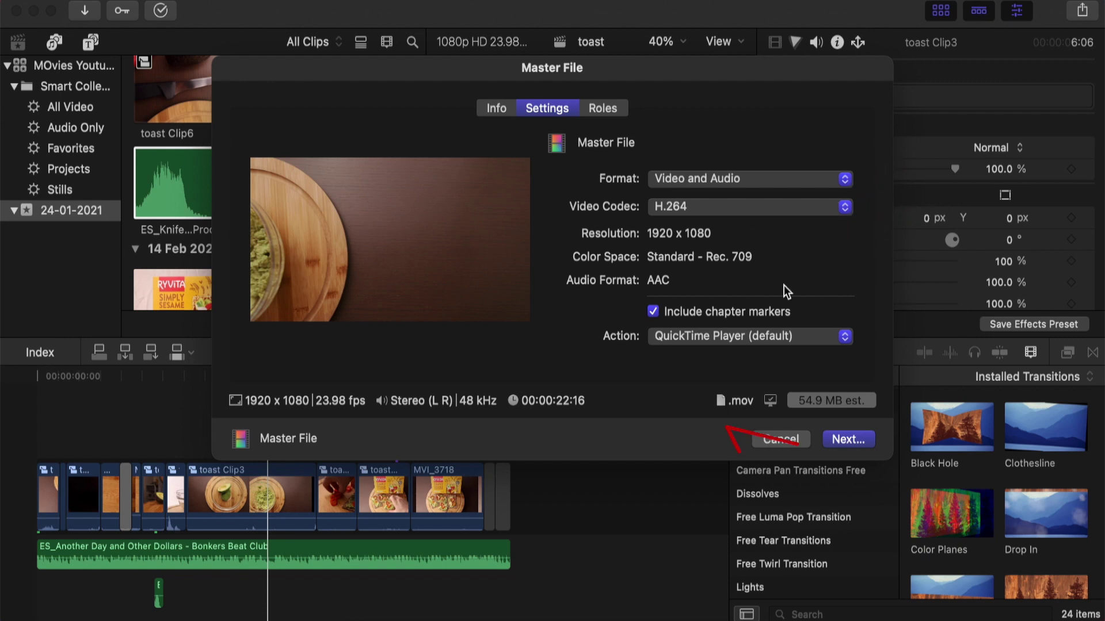
left_click(841, 439)
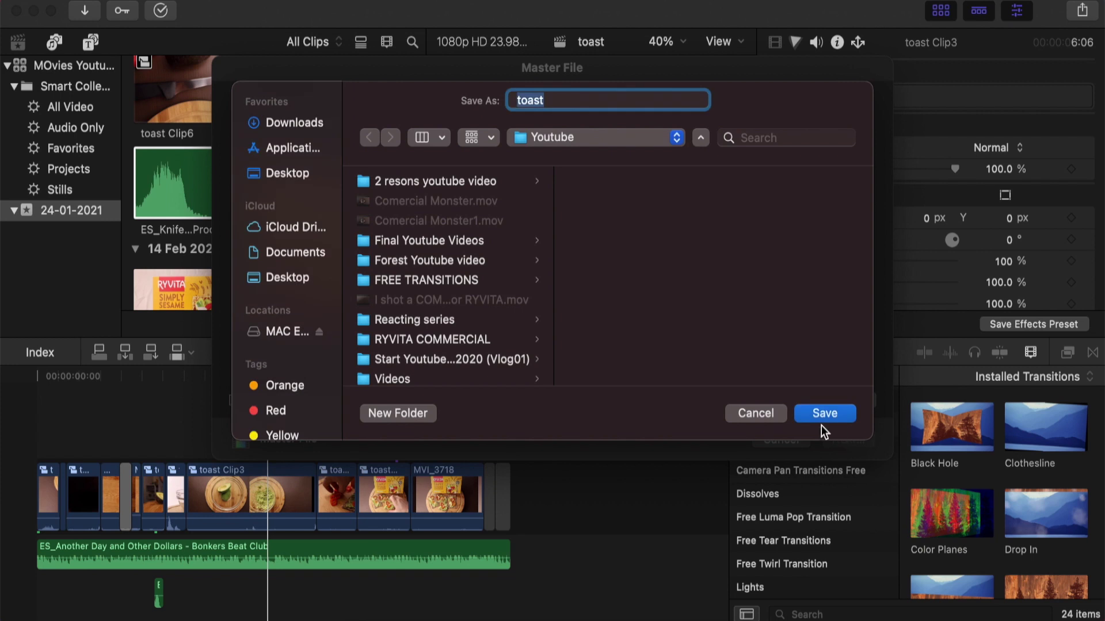
Pick iCloud Desktop as the save location and save the toast master file
left_click(276, 282)
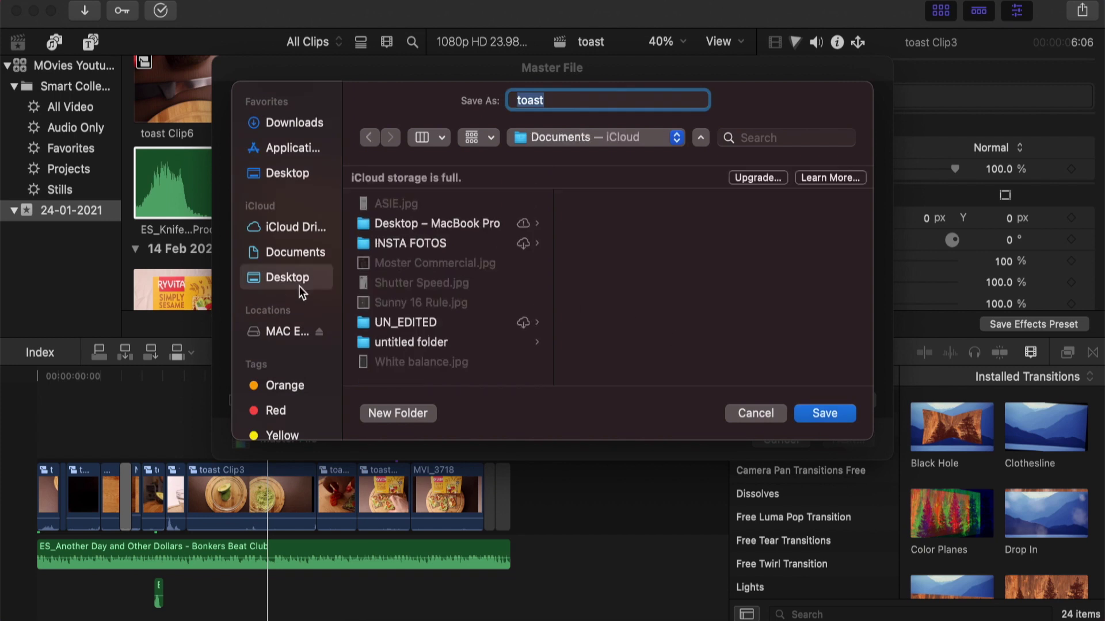
left_click(820, 413)
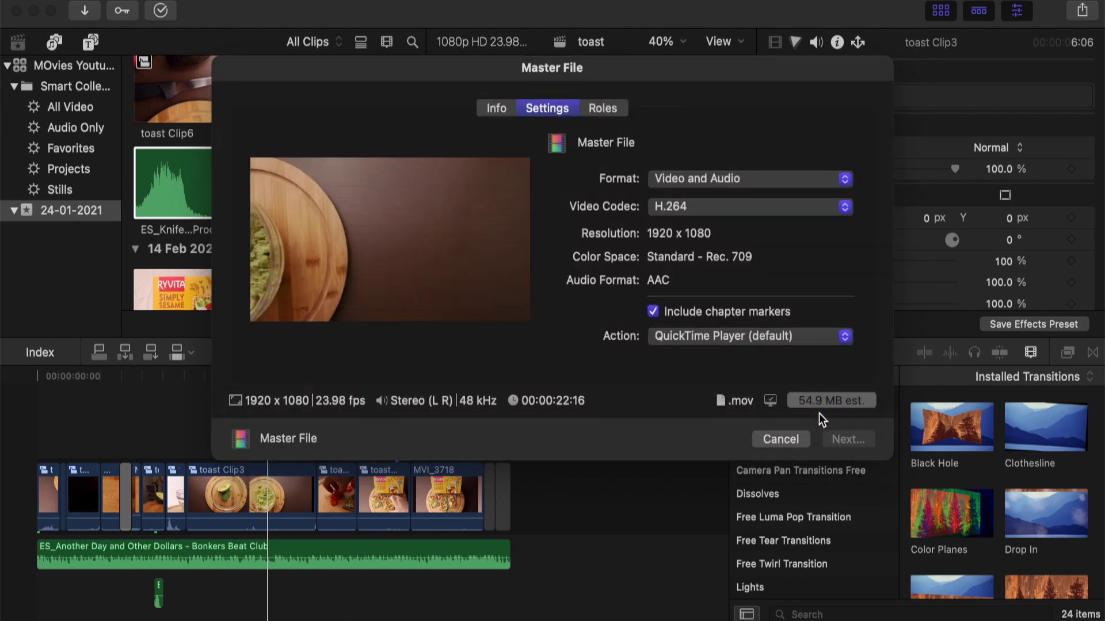